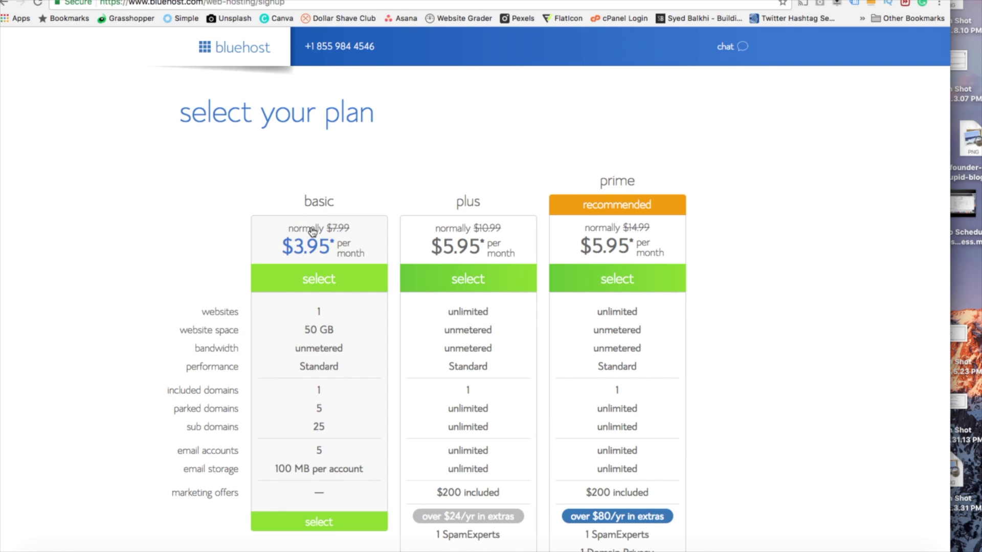
# - Compare the basic, plus and prime plans and choose the basic plan
pyautogui.scroll(-3, 193, 260)
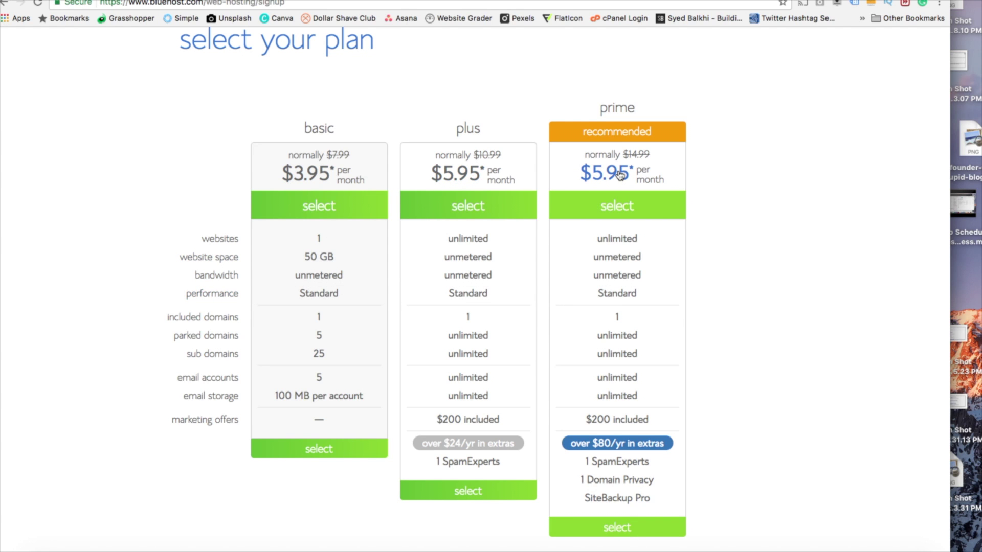
pyautogui.scroll(1, 749, 266)
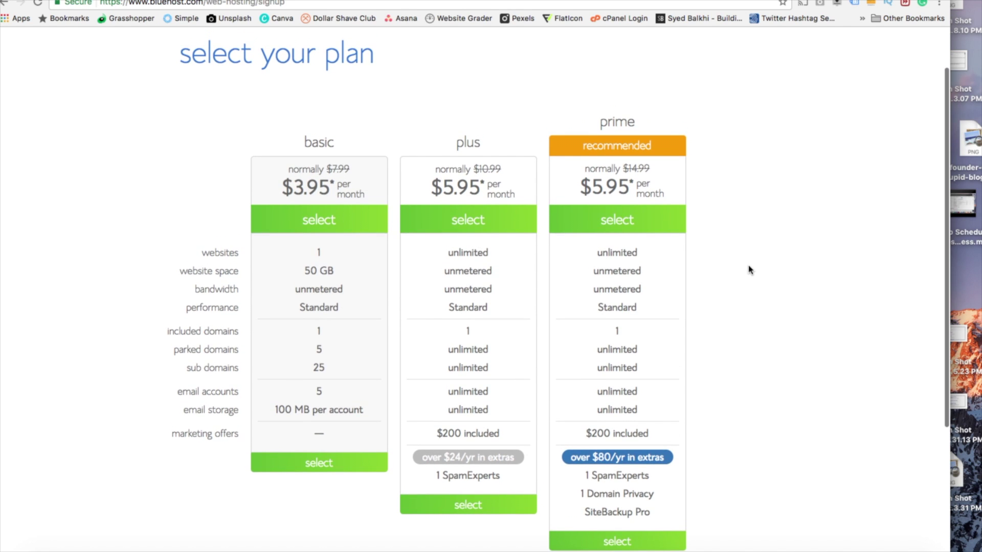
pyautogui.click(324, 227)
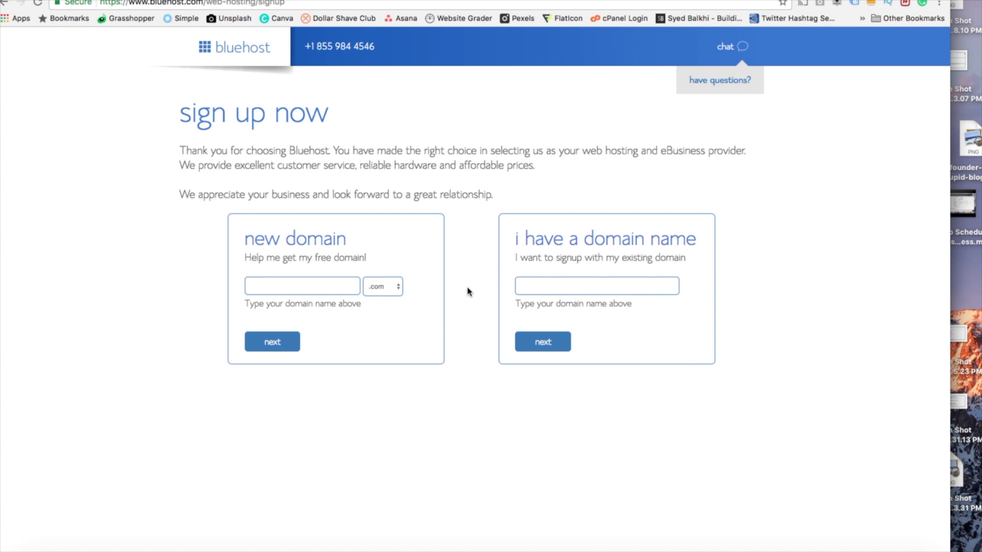
# - Register exampledkdkd.com as a new domain with the .com extension and continue
pyautogui.click(531, 285)
pyautogui.write('exa')
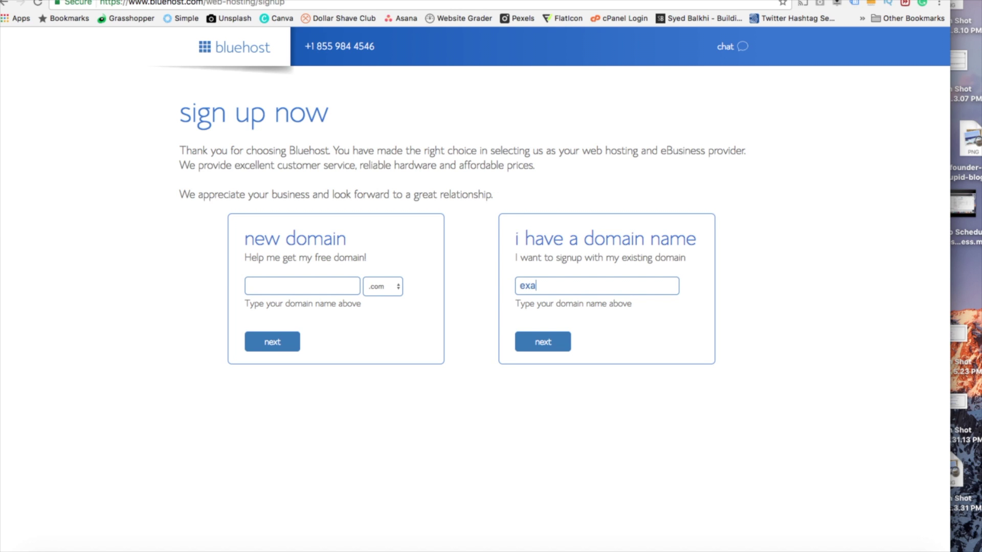
pyautogui.write('mple.com')
pyautogui.press('BackSpace')
pyautogui.press('BackSpace')
pyautogui.press('BackSpace')
pyautogui.press('BackSpace')
pyautogui.press('BackSpace')
pyautogui.press('BackSpace')
pyautogui.press('BackSpace')
pyautogui.press('BackSpace')
pyautogui.press('BackSpace')
pyautogui.press('BackSpace')
pyautogui.press('BackSpace')
pyautogui.click(279, 285)
pyautogui.click(390, 290)
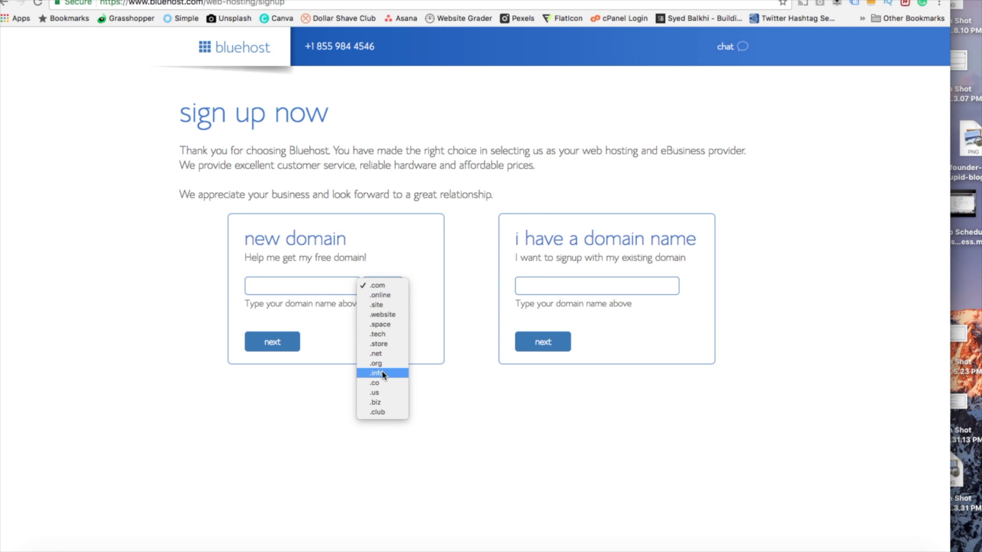
pyautogui.click(333, 329)
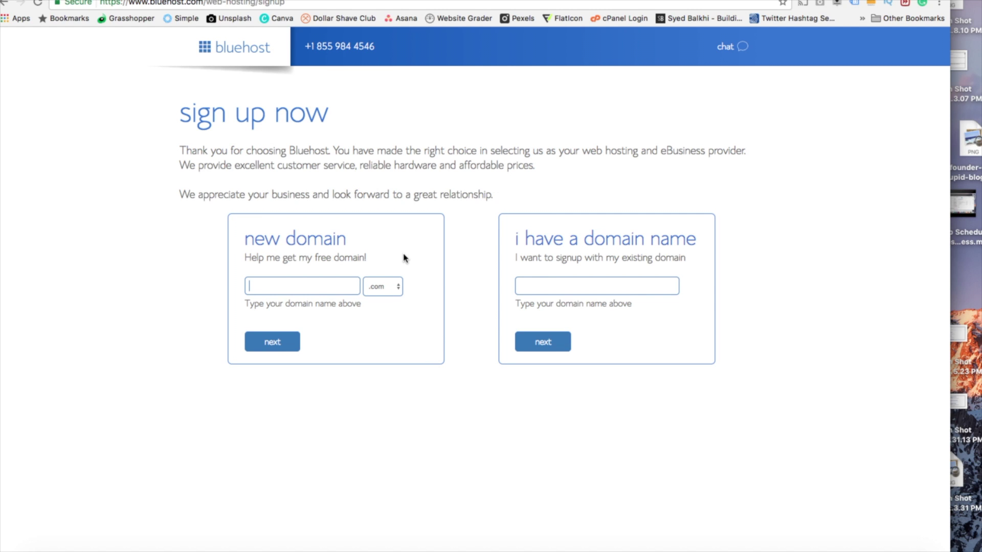
pyautogui.write('exampledkdkd')
pyautogui.click(276, 344)
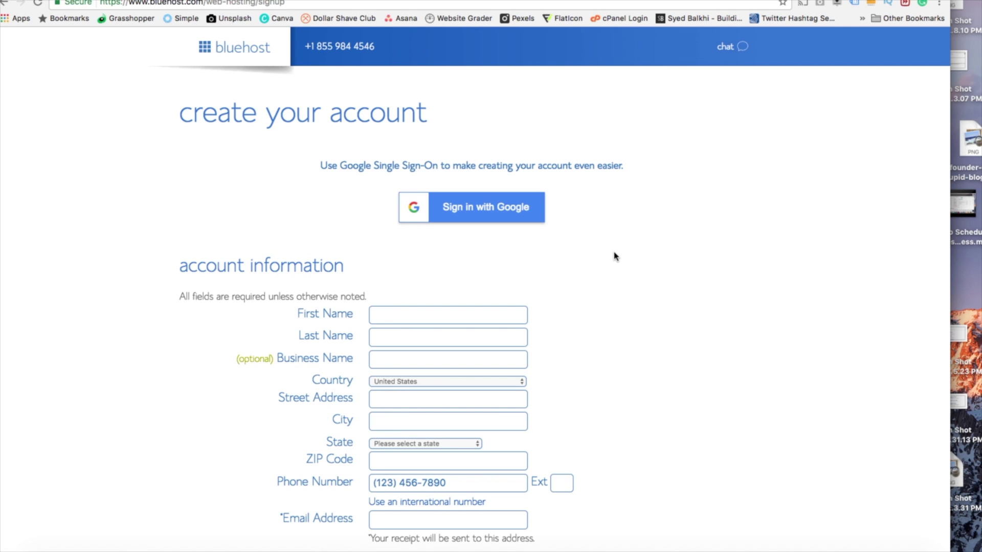
# - Go through the account name fields and keep Country as United States
pyautogui.scroll(-1, 489, 252)
pyautogui.scroll(-1, 488, 252)
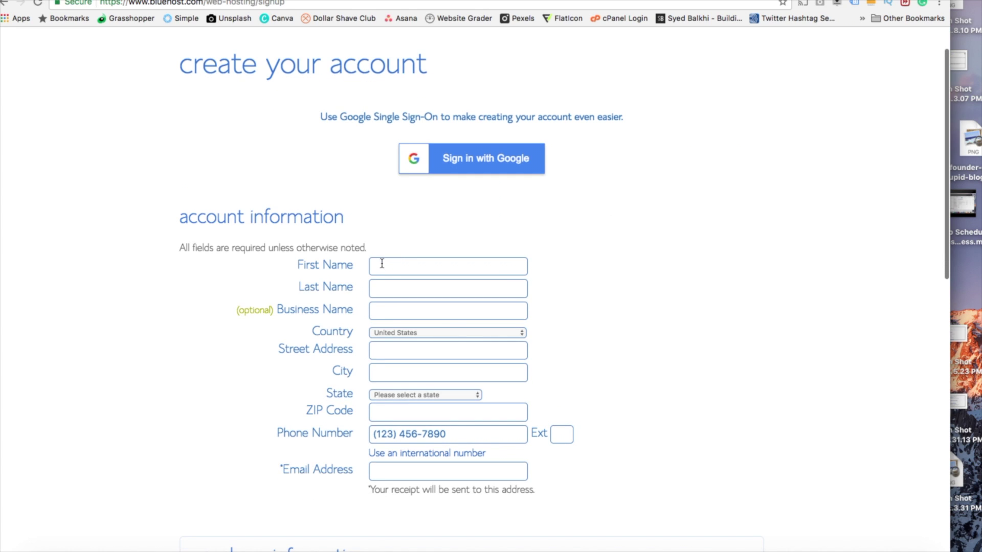
pyautogui.click(380, 264)
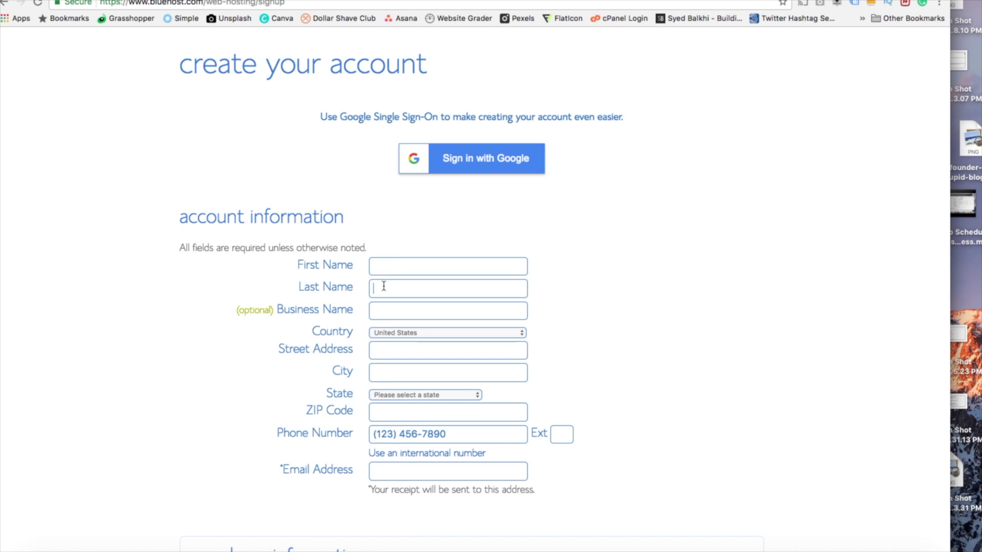
pyautogui.press('Tab')
pyautogui.click(390, 333)
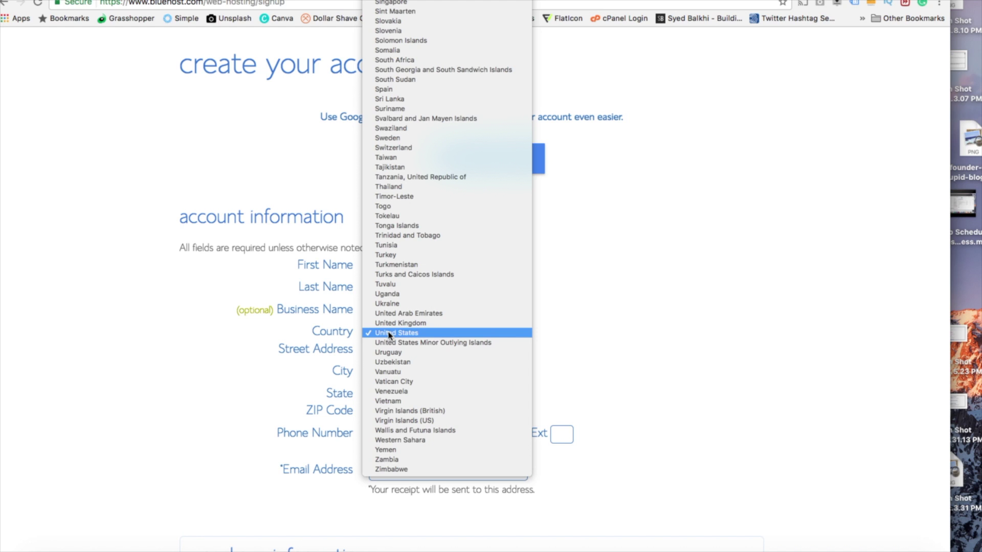
pyautogui.click(389, 334)
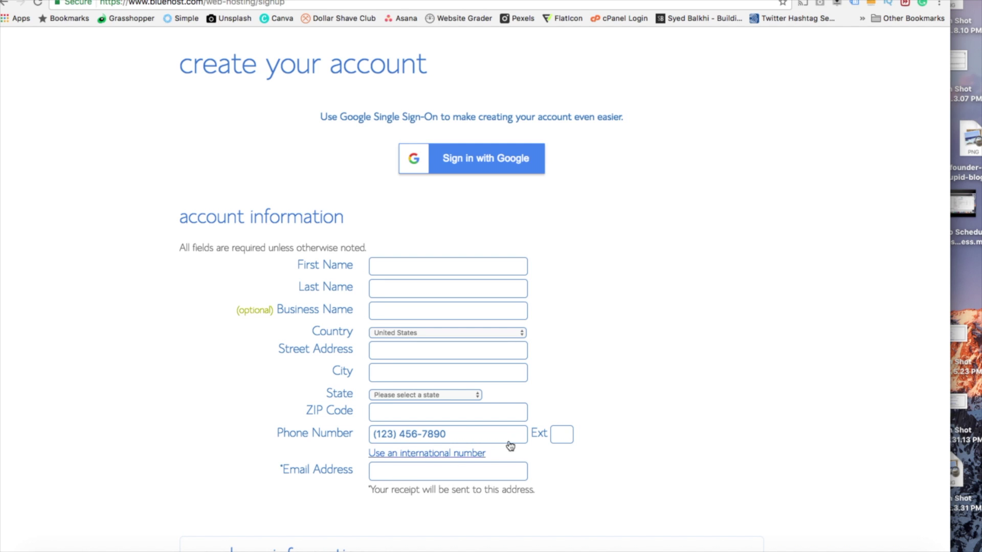
pyautogui.scroll(-1, 637, 359)
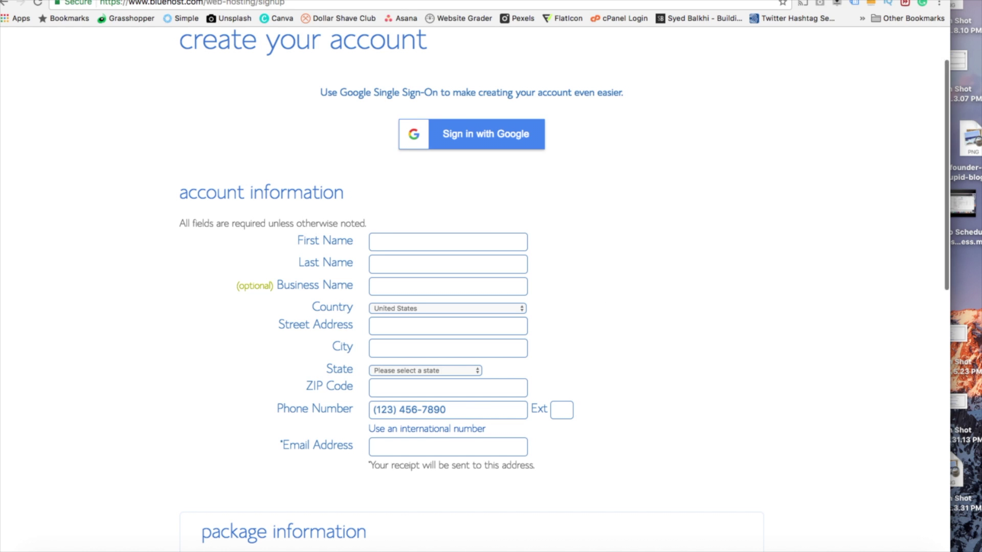
pyautogui.scroll(-10, 44, 329)
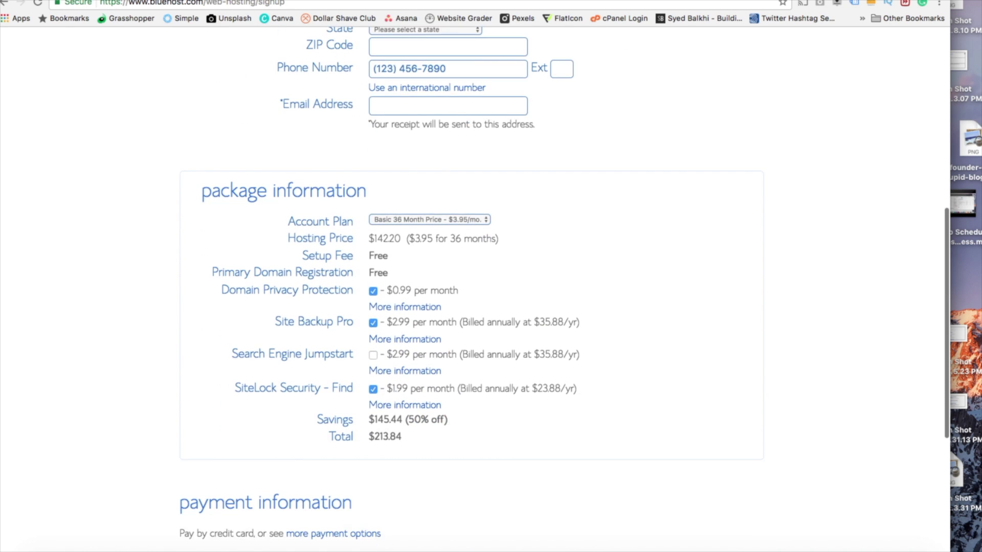
# - Switch to the Basic 12 Month plan at $5.45/mo and uncheck Domain Privacy Protection
pyautogui.click(415, 220)
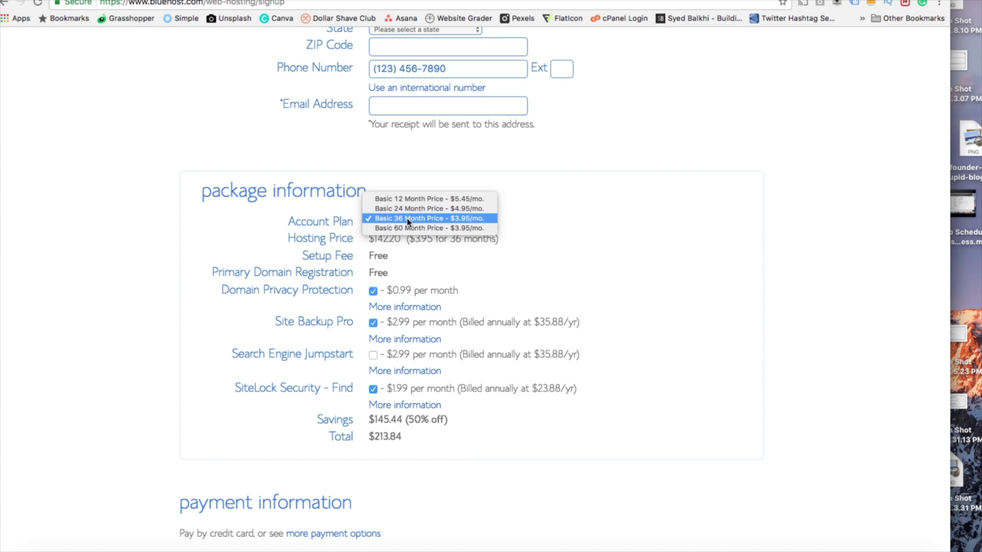
pyautogui.click(411, 197)
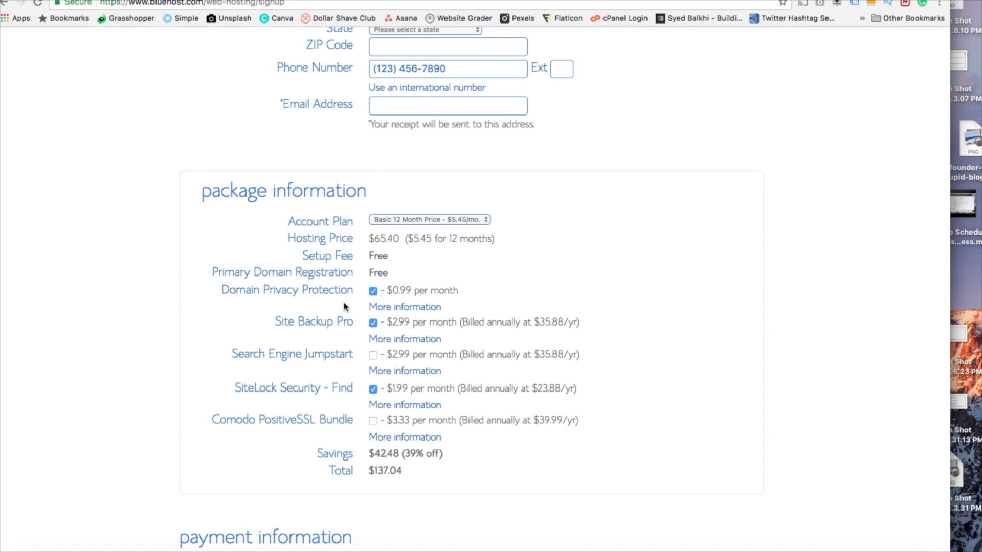
pyautogui.click(373, 292)
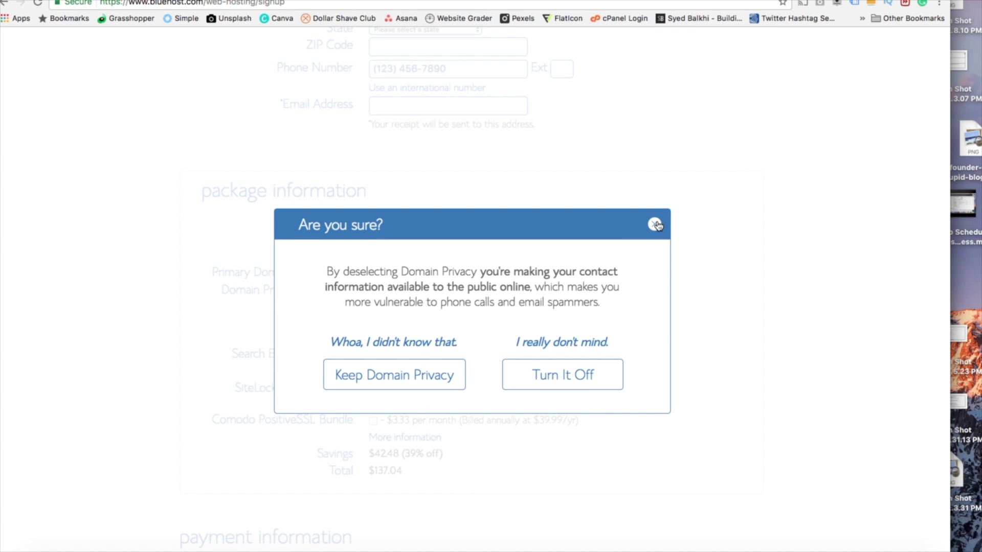
# - Dismiss the privacy warning and uncheck Site Backup Pro and SiteLock Security, totalling $65.40
pyautogui.click(656, 225)
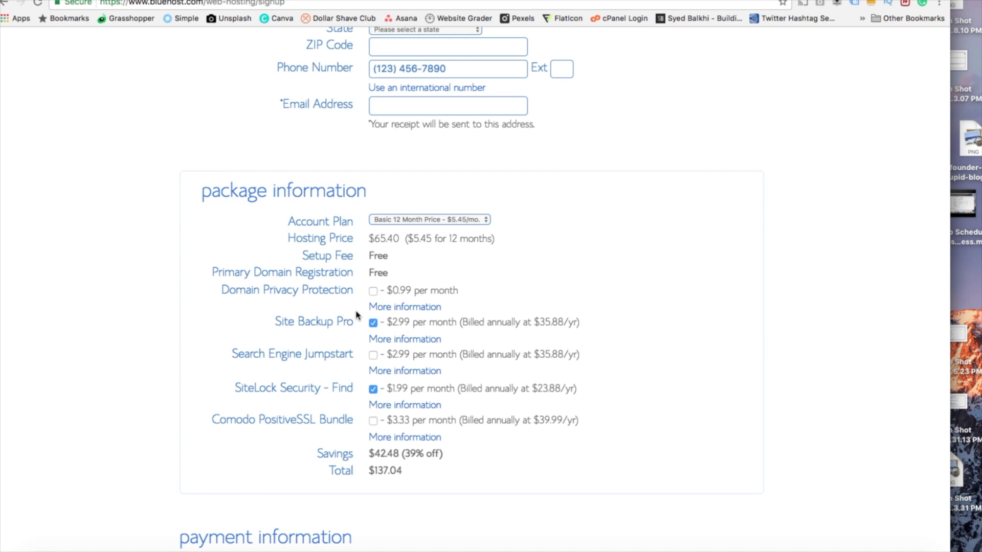
pyautogui.click(373, 323)
pyautogui.click(373, 390)
pyautogui.scroll(-1, 628, 294)
# - Scroll down to the payment section and agree to the terms of service
pyautogui.scroll(-1, 628, 294)
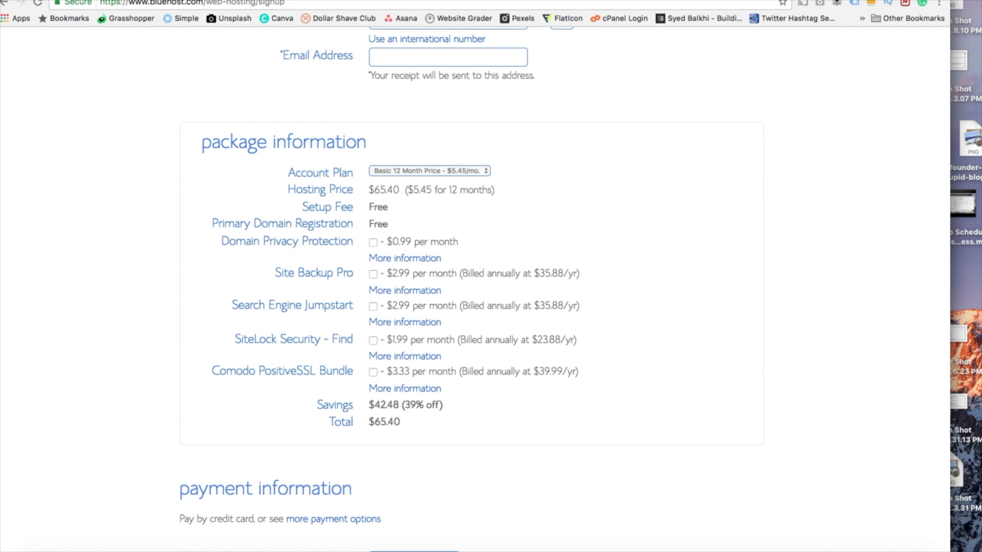
pyautogui.scroll(-10, 565, 289)
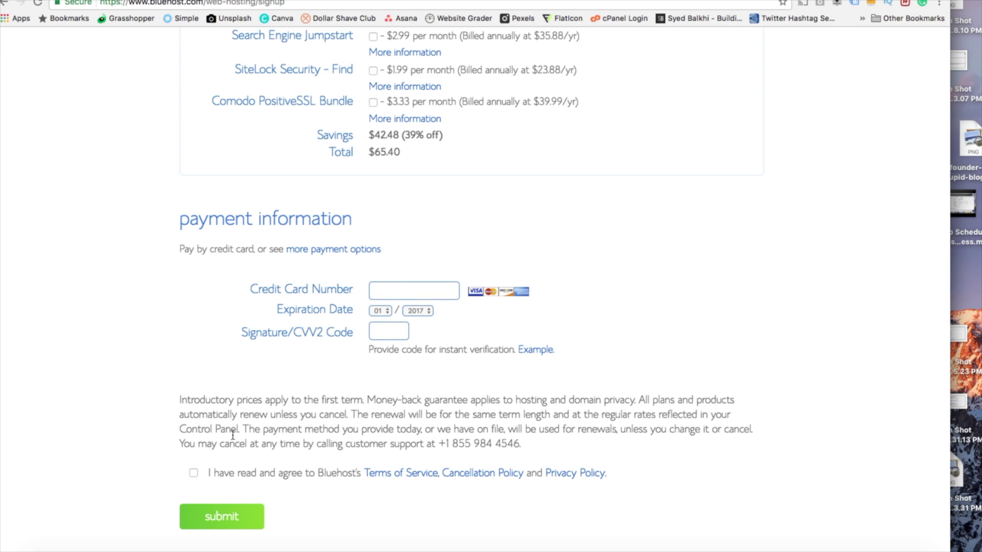
pyautogui.click(194, 474)
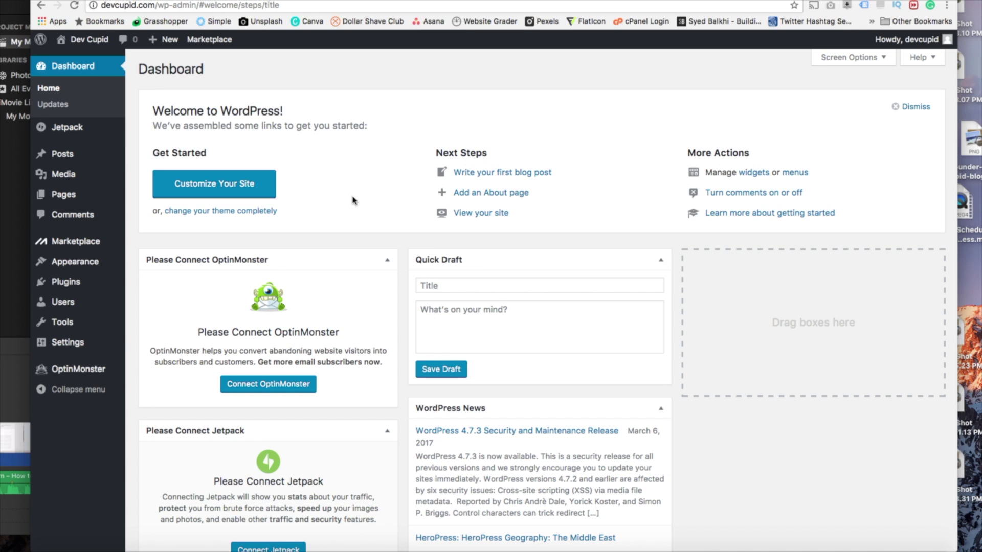
# - Visit the live Dev Cupid site from the admin bar's site menu
pyautogui.moveTo(84, 43)
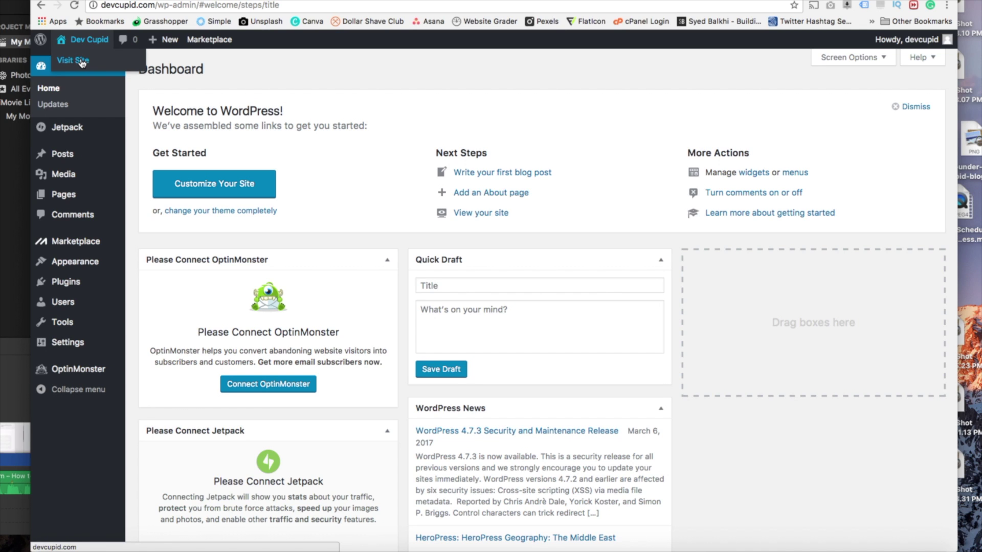
pyautogui.click(81, 62)
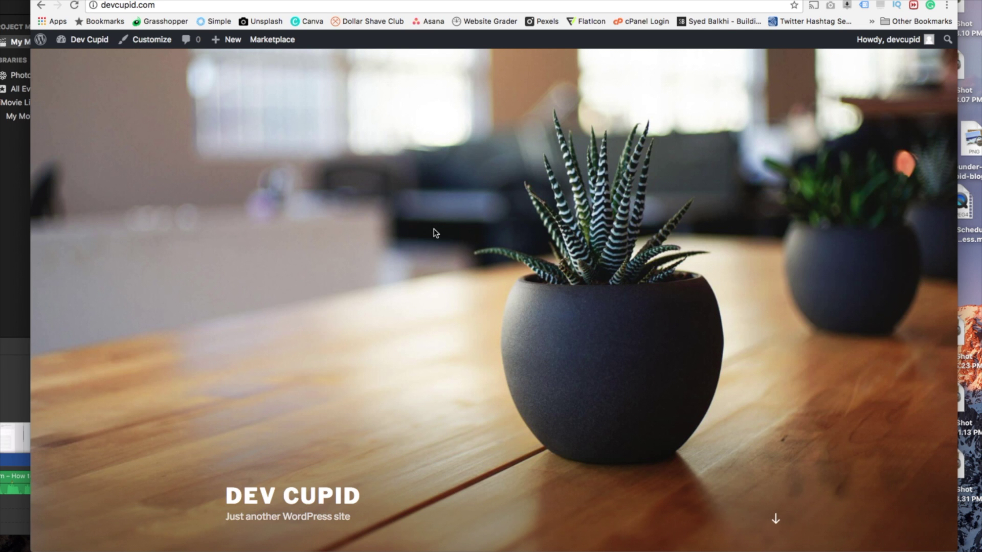
pyautogui.scroll(-8, 434, 233)
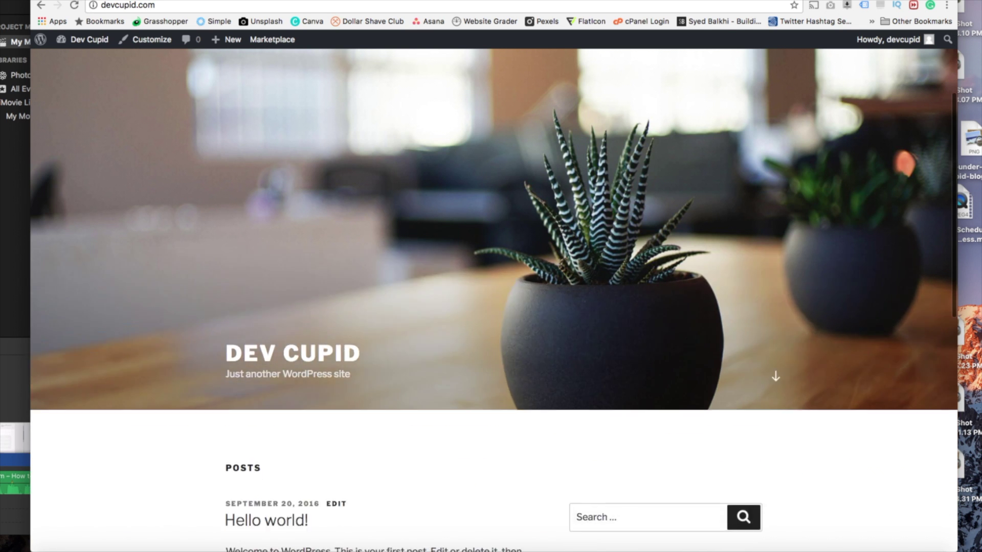
pyautogui.scroll(-5, 428, 293)
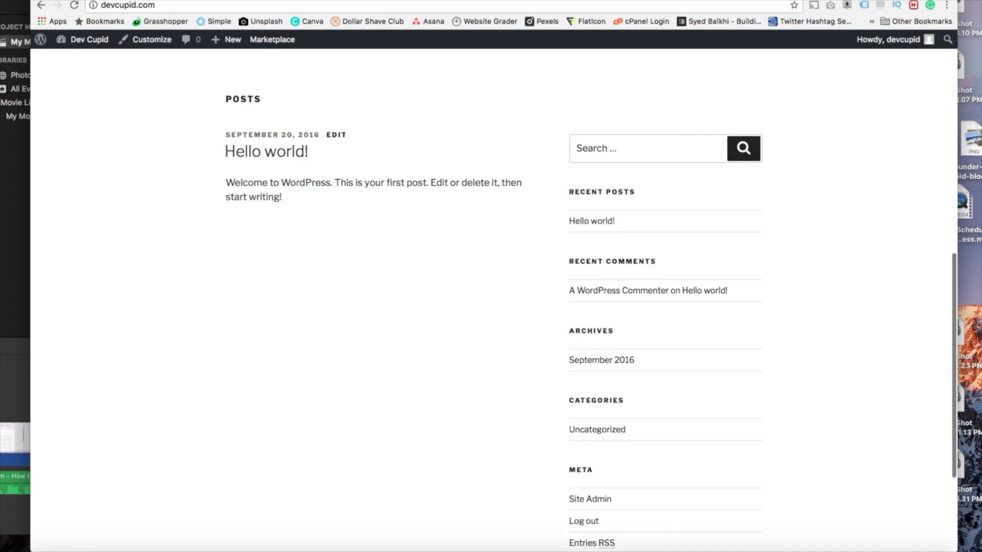
pyautogui.scroll(7, 491, 297)
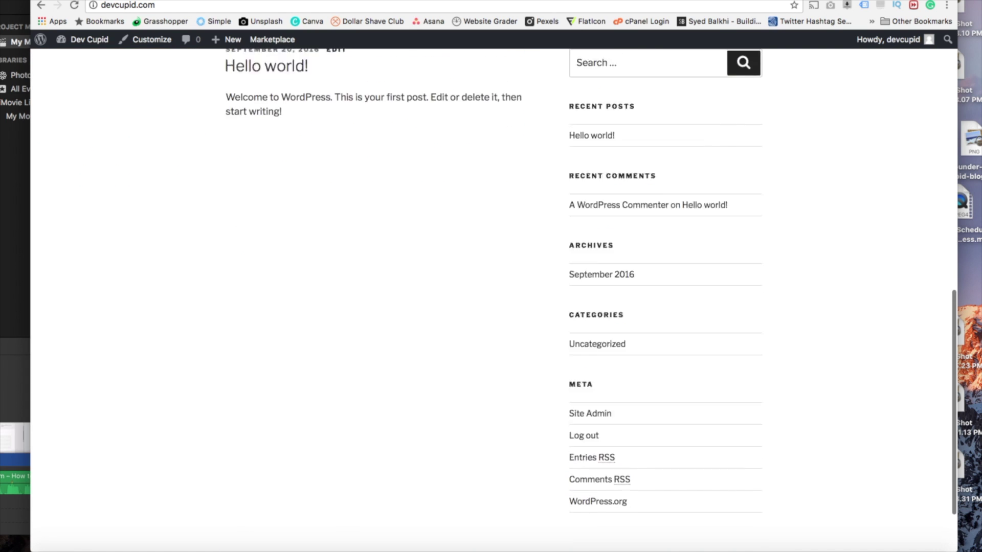
pyautogui.scroll(5, 491, 296)
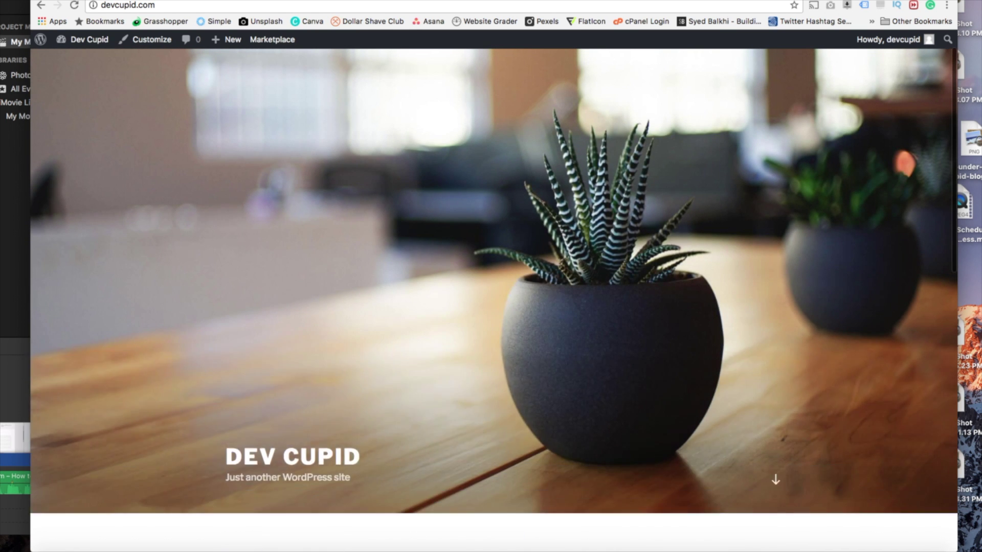